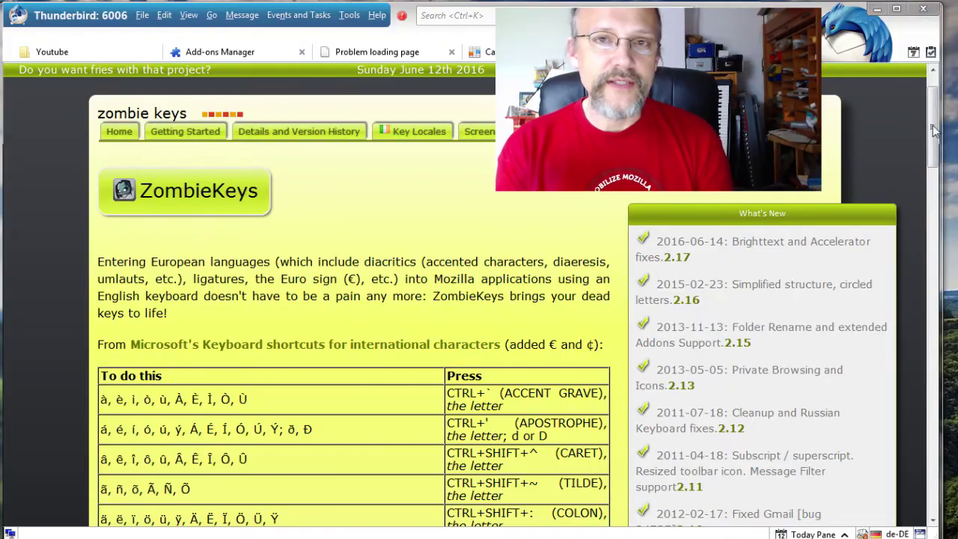
- Open the full ZombieKeys layouts list and scroll through the English US International diagram
{"action": "left_click_drag", "start_coordinate": [933, 129], "coordinate": [912, 257]}
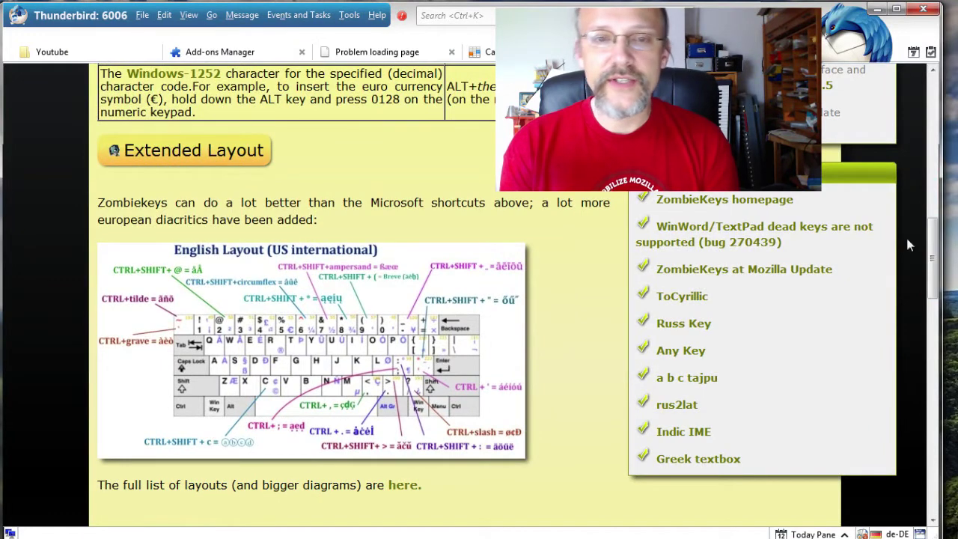
{"action": "left_click", "coordinate": [408, 489]}
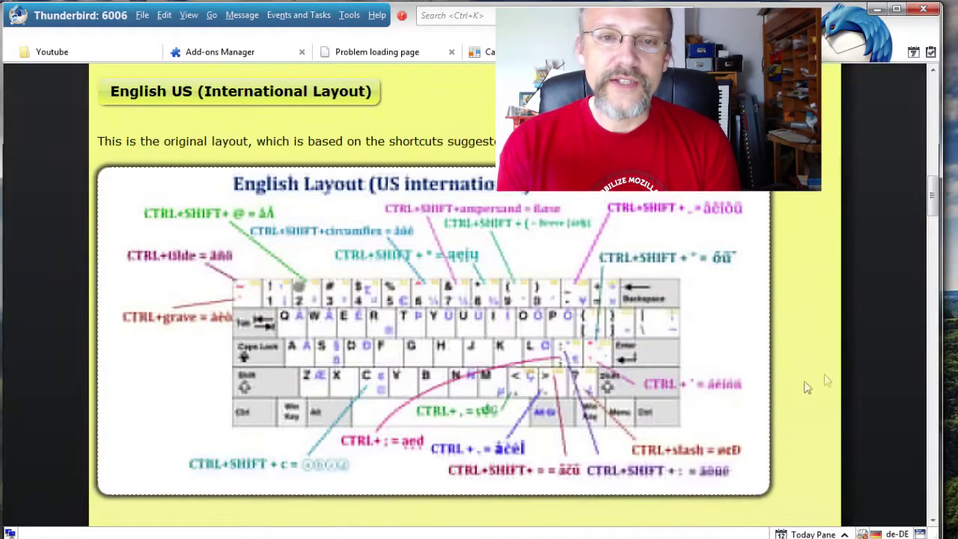
{"action": "left_click_drag", "start_coordinate": [932, 206], "coordinate": [928, 508]}
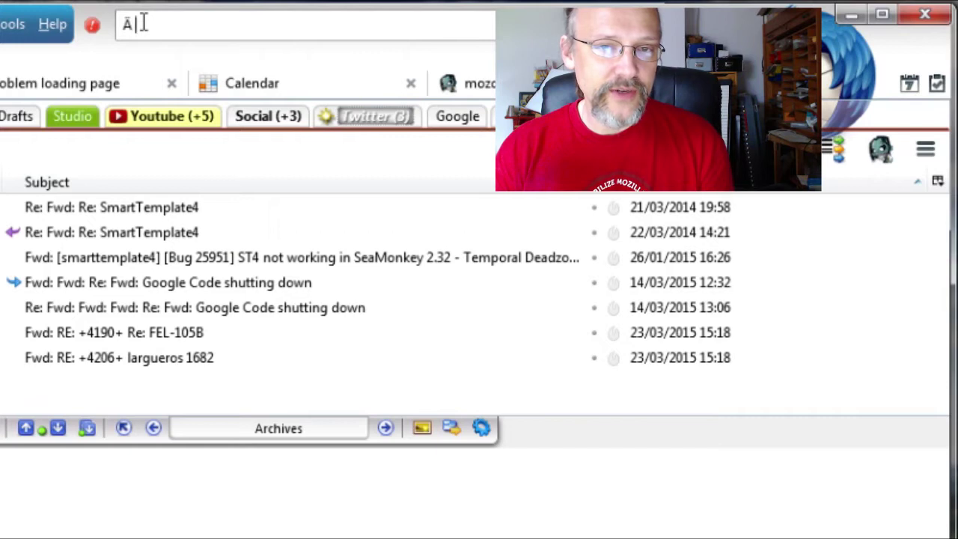
- Type 'C' and then the umlauted letters 'ä ö ü' into the new message body
{"action": "type", "text": "C"}
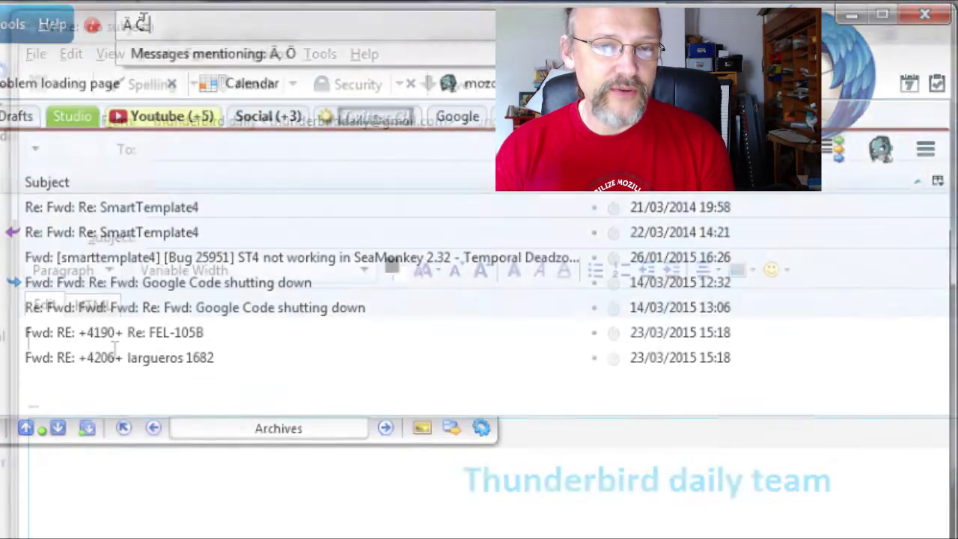
{"action": "type", "text": "ä "}
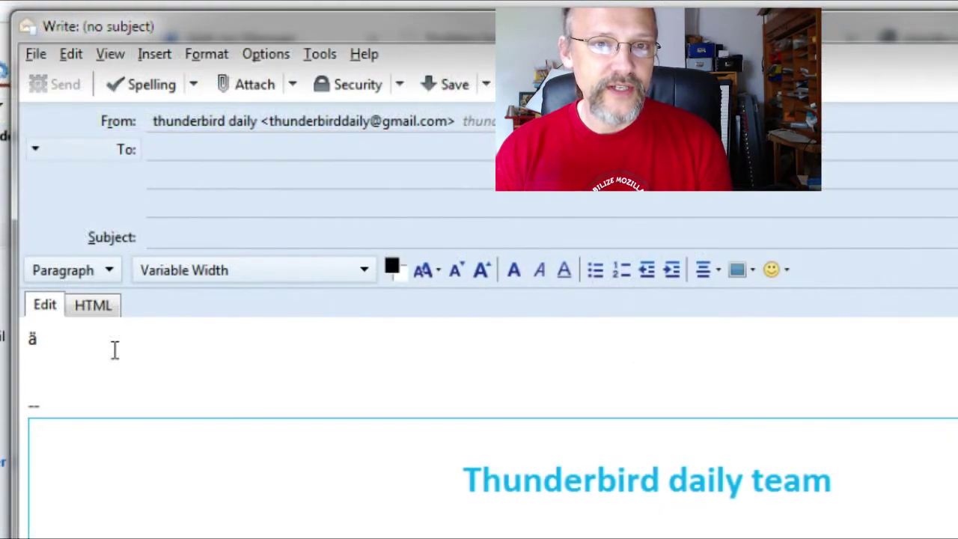
{"action": "type", "text": "ö "}
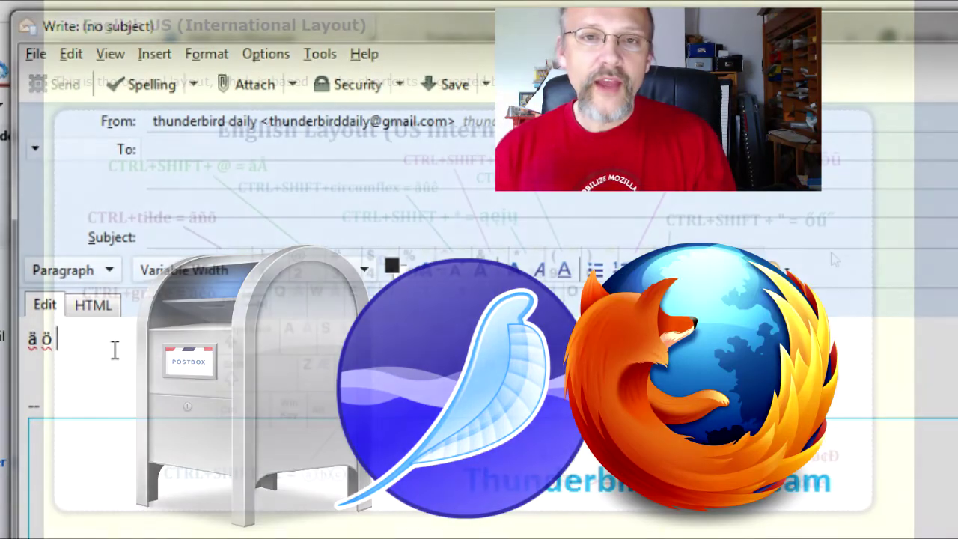
{"action": "type", "text": "ü"}
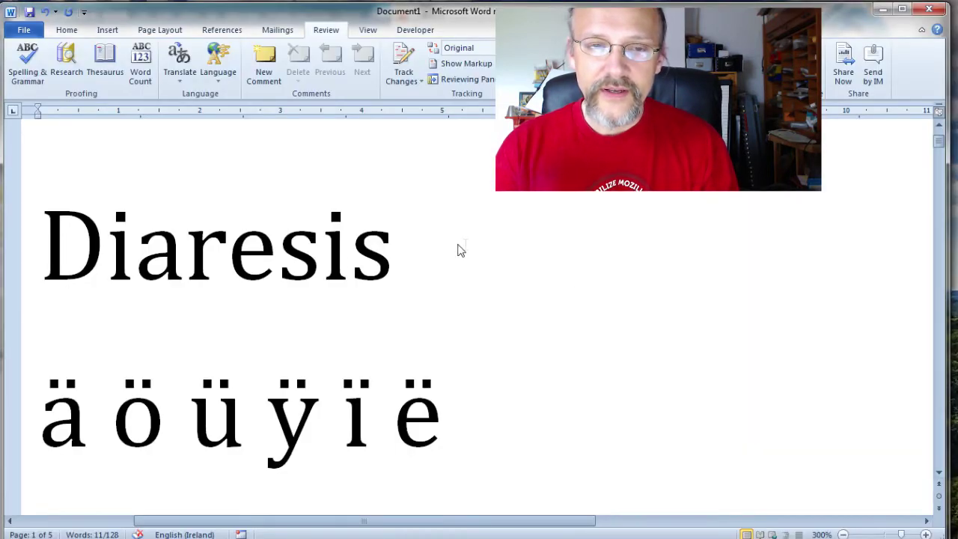
- Scroll the Word examples from Diaresis past caron, tilde and double-acute down to Breve
{"action": "scroll", "coordinate": [465, 247], "scroll_direction": "down", "scroll_amount": 5}
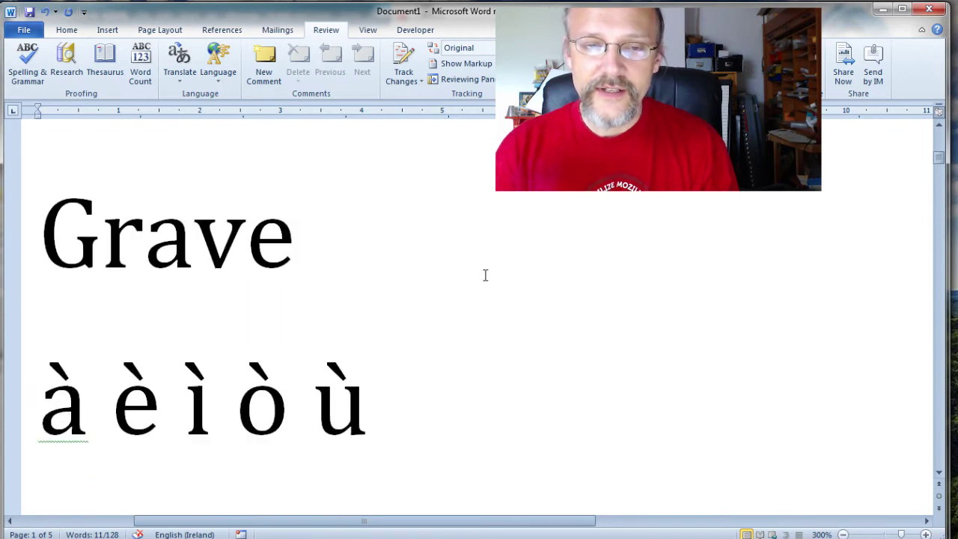
{"action": "scroll", "coordinate": [487, 281], "scroll_direction": "down", "scroll_amount": 5}
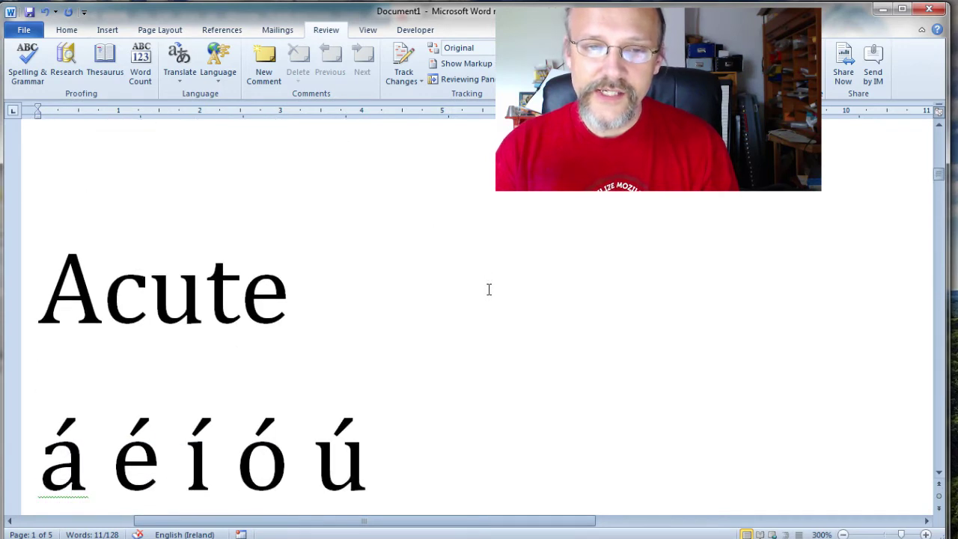
{"action": "scroll", "coordinate": [489, 289], "scroll_direction": "down", "scroll_amount": 1}
{"action": "scroll", "coordinate": [489, 289], "scroll_direction": "down", "scroll_amount": 5}
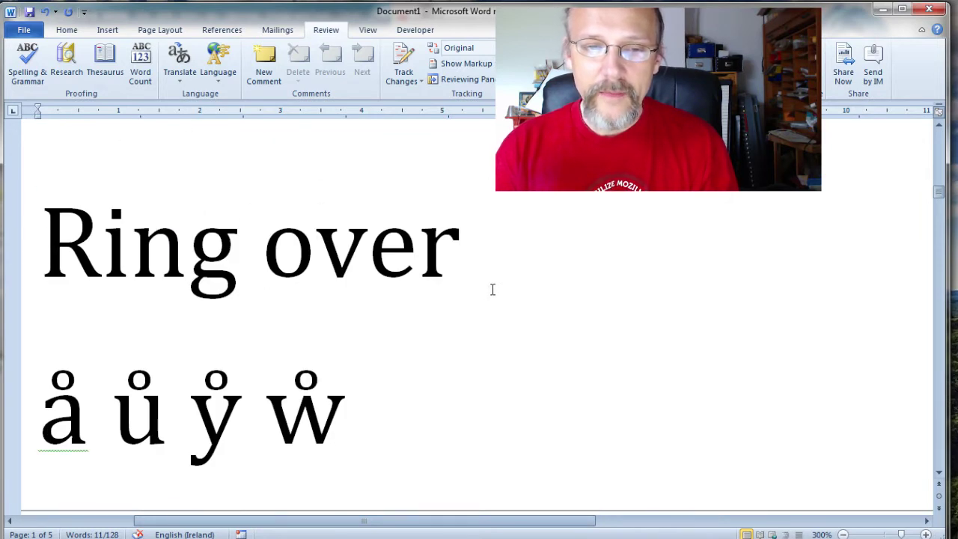
{"action": "scroll", "coordinate": [489, 291], "scroll_direction": "down", "scroll_amount": 5}
{"action": "scroll", "coordinate": [513, 281], "scroll_direction": "down", "scroll_amount": 2}
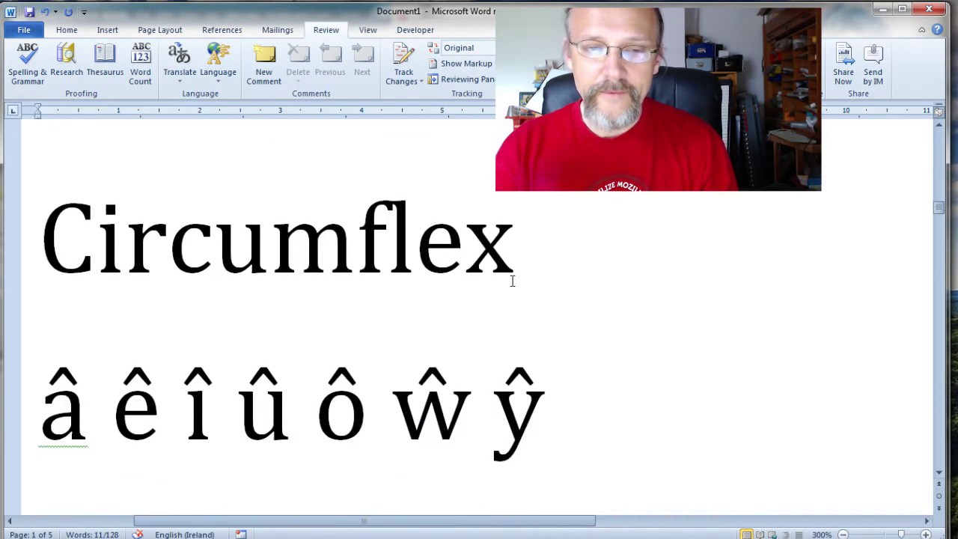
{"action": "scroll", "coordinate": [513, 280], "scroll_direction": "down", "scroll_amount": 5}
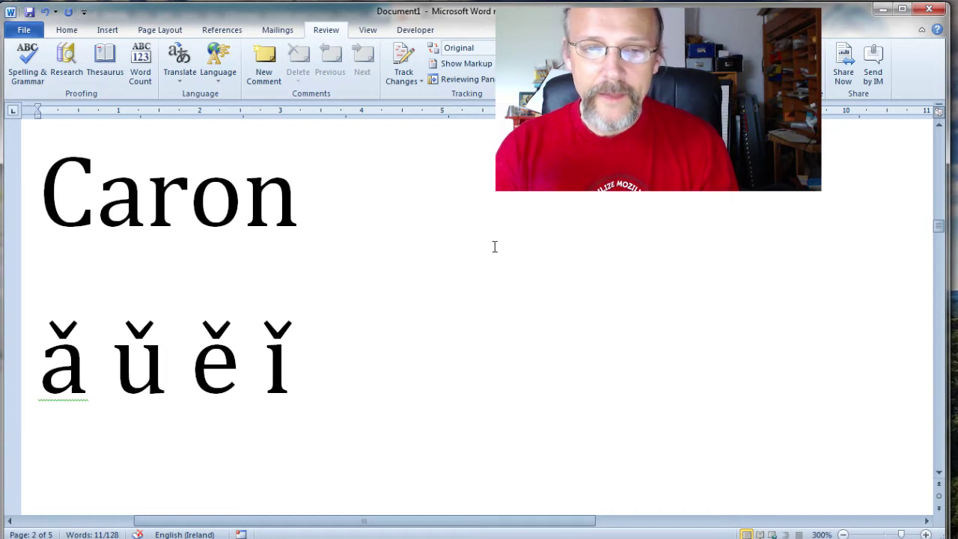
{"action": "scroll", "coordinate": [494, 247], "scroll_direction": "down", "scroll_amount": 6}
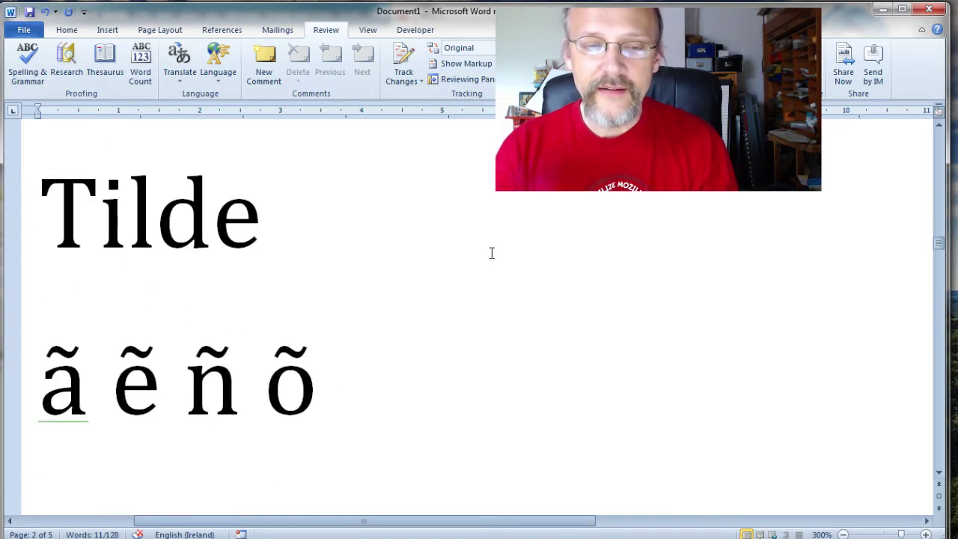
{"action": "scroll", "coordinate": [492, 250], "scroll_direction": "down", "scroll_amount": 6}
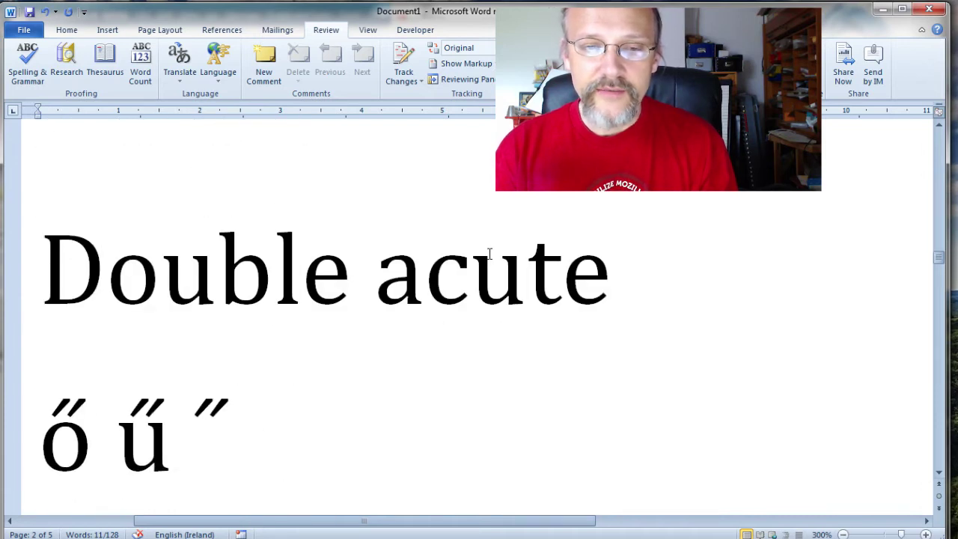
{"action": "scroll", "coordinate": [489, 254], "scroll_direction": "down", "scroll_amount": 6}
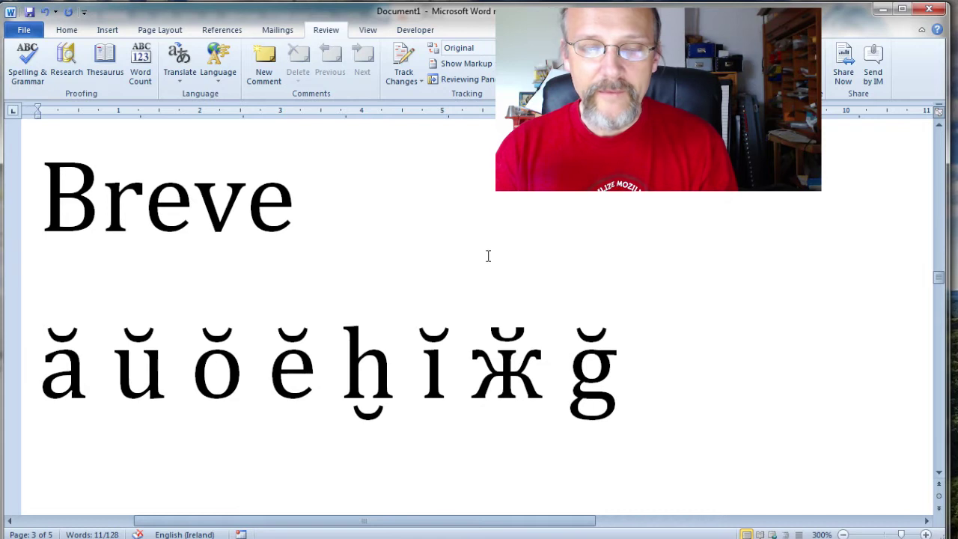
- Scroll through Slash through, Greek Letters and Circled Letters, deselecting the Greek Letters heading
{"action": "scroll", "coordinate": [489, 256], "scroll_direction": "down", "scroll_amount": 6}
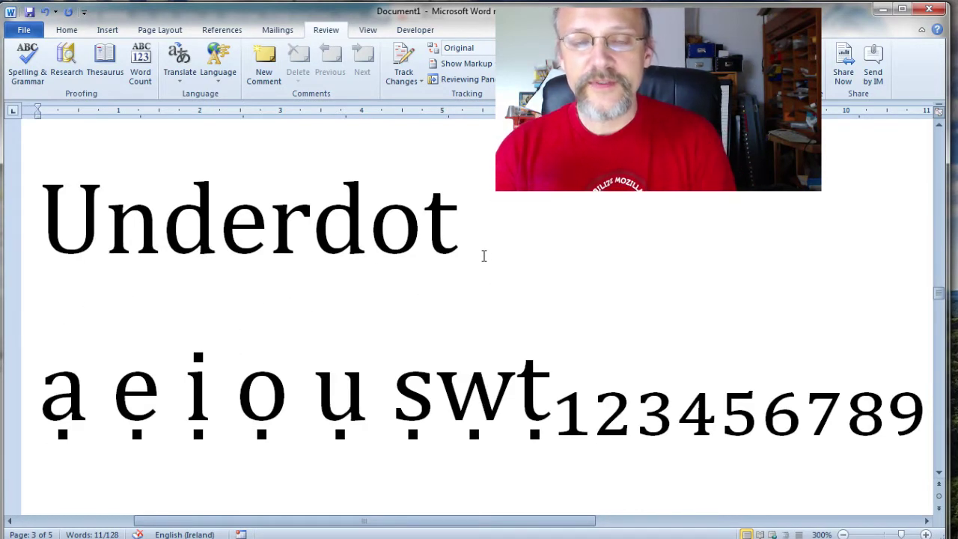
{"action": "scroll", "coordinate": [484, 256], "scroll_direction": "down", "scroll_amount": 6}
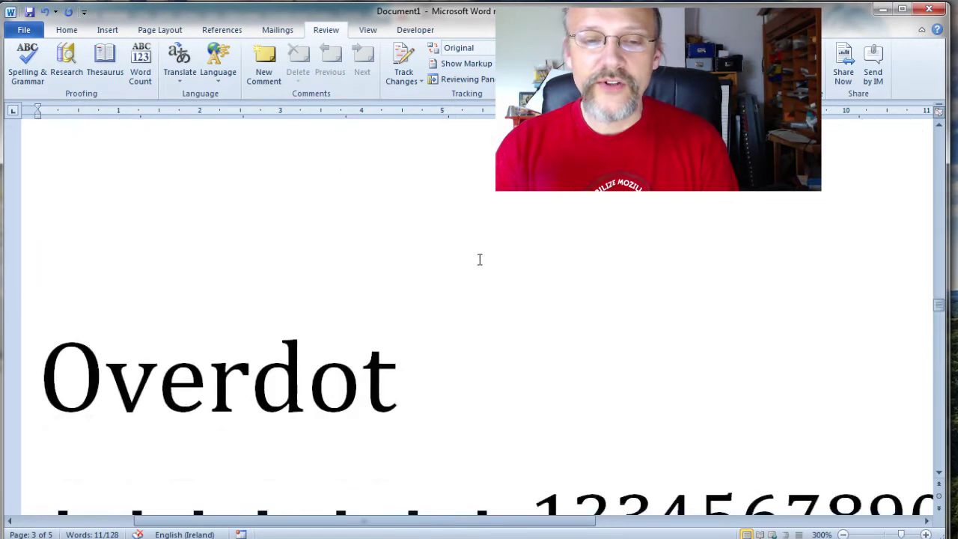
{"action": "scroll", "coordinate": [480, 259], "scroll_direction": "down", "scroll_amount": 3}
{"action": "scroll", "coordinate": [479, 255], "scroll_direction": "down", "scroll_amount": 1}
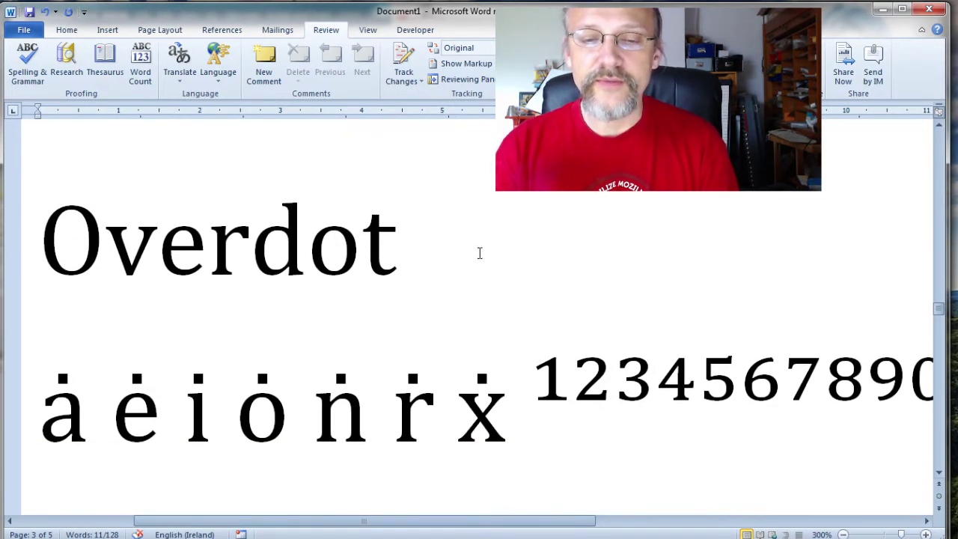
{"action": "scroll", "coordinate": [480, 253], "scroll_direction": "down", "scroll_amount": 6}
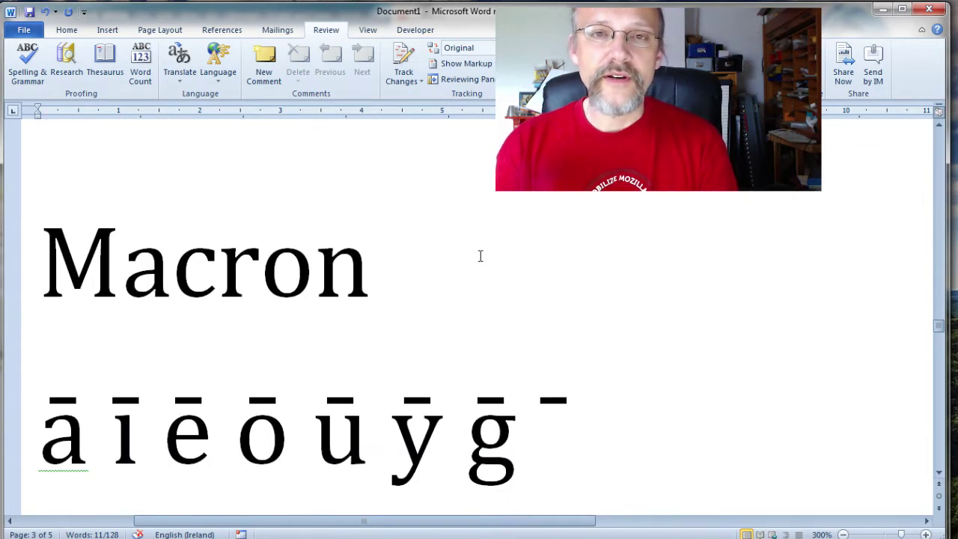
{"action": "scroll", "coordinate": [480, 257], "scroll_direction": "down", "scroll_amount": 6}
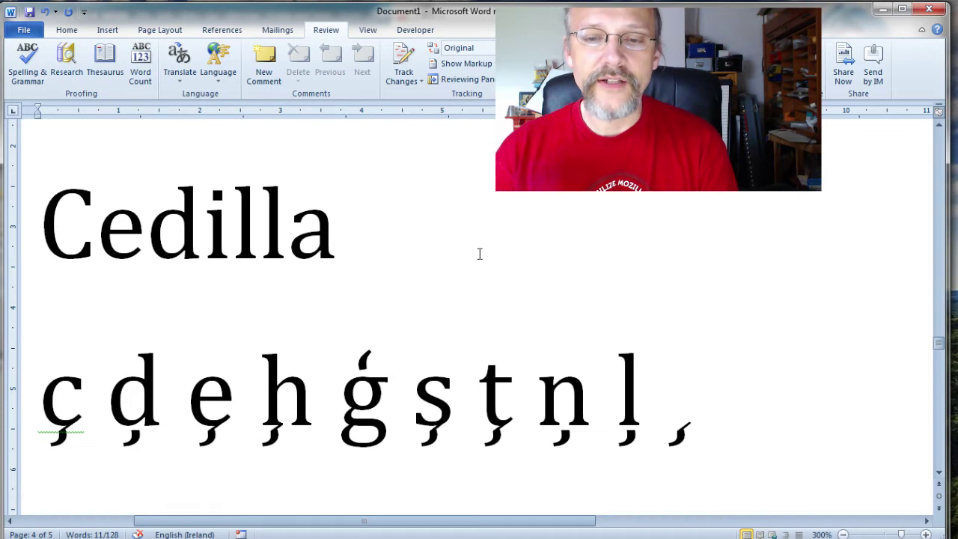
{"action": "scroll", "coordinate": [474, 252], "scroll_direction": "down", "scroll_amount": 6}
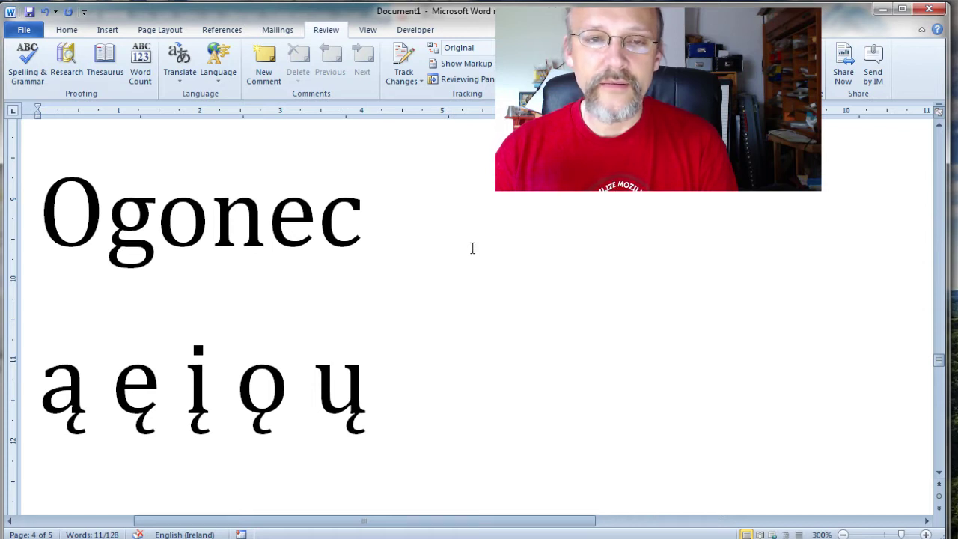
{"action": "scroll", "coordinate": [473, 248], "scroll_direction": "down", "scroll_amount": 6}
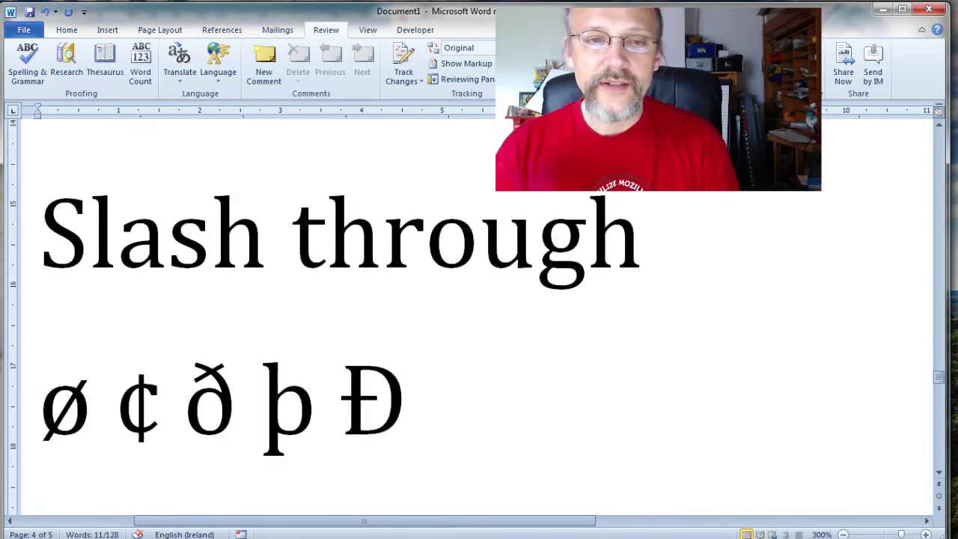
{"action": "scroll", "coordinate": [903, 210], "scroll_direction": "down", "scroll_amount": 5}
{"action": "scroll", "coordinate": [895, 210], "scroll_direction": "down", "scroll_amount": 3}
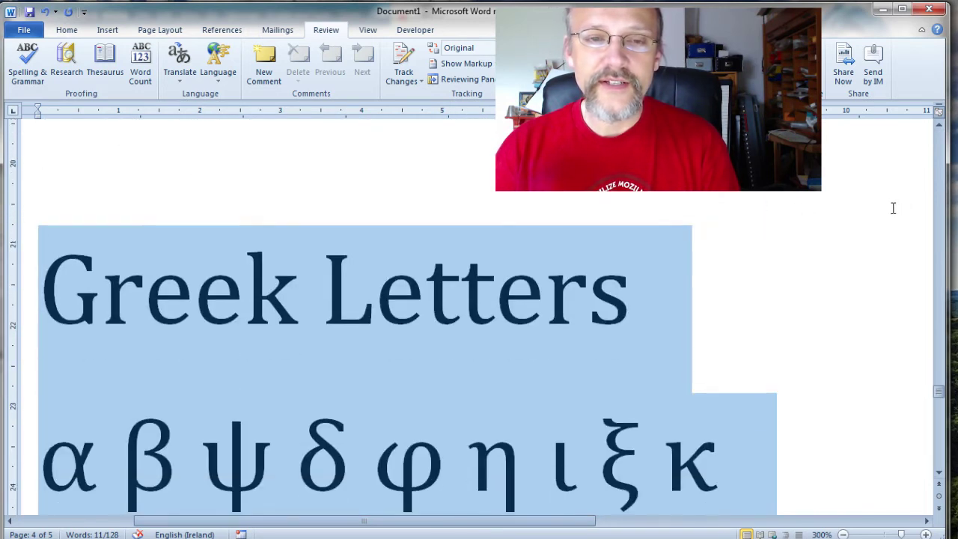
{"action": "left_click", "coordinate": [740, 253]}
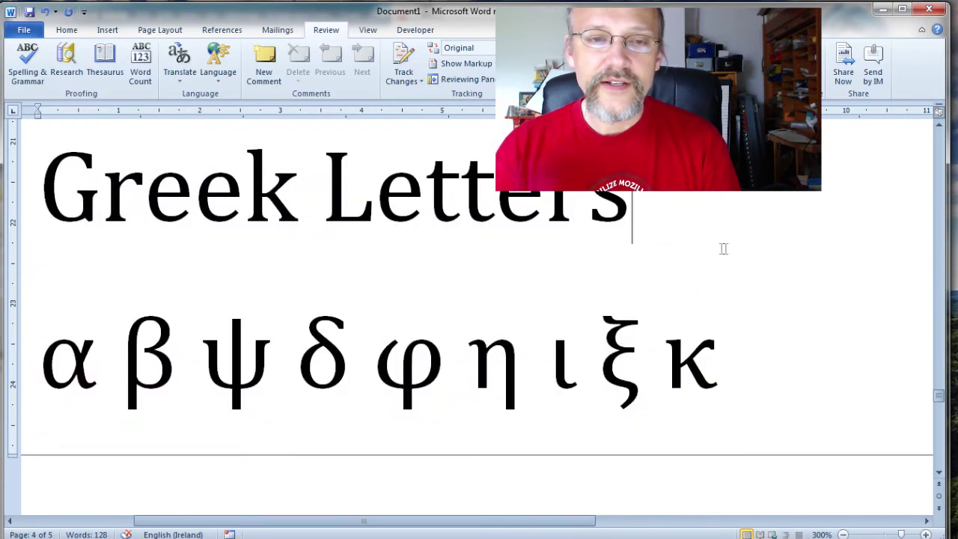
{"action": "scroll", "coordinate": [633, 254], "scroll_direction": "down", "scroll_amount": 3}
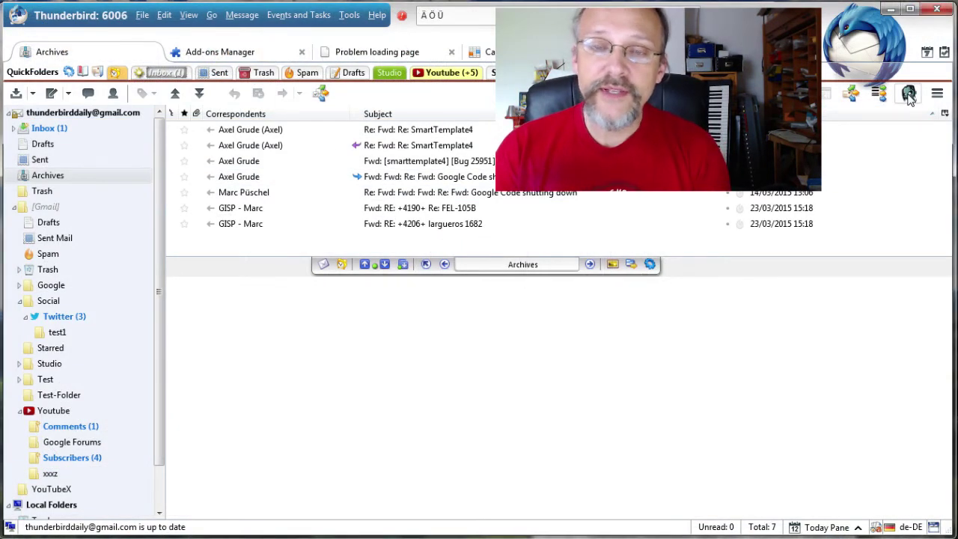
- Choose IRL English as the keyboard layout in ZombieKeys Configuration and confirm with OK
{"action": "left_click", "coordinate": [909, 94]}
{"action": "left_click", "coordinate": [648, 472]}
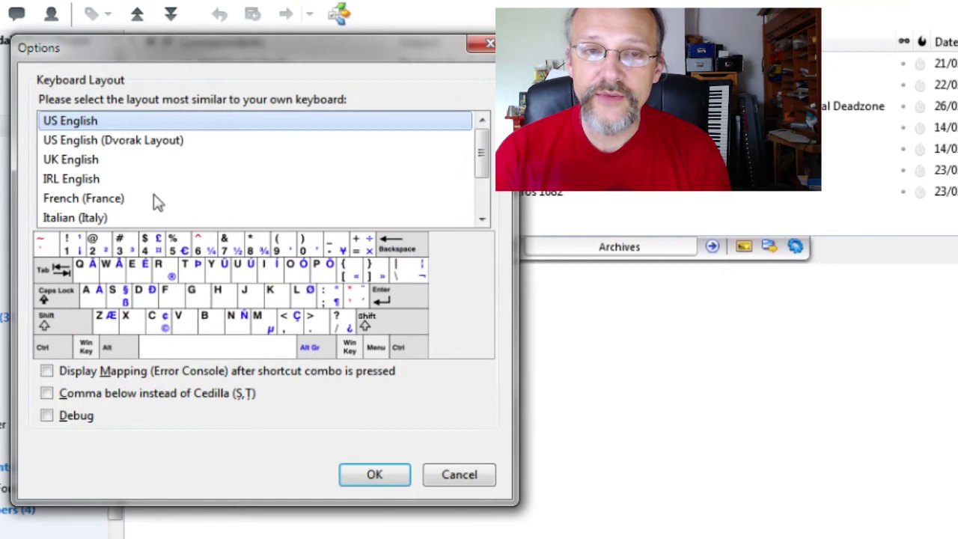
{"action": "left_click", "coordinate": [144, 145]}
{"action": "left_click", "coordinate": [135, 165]}
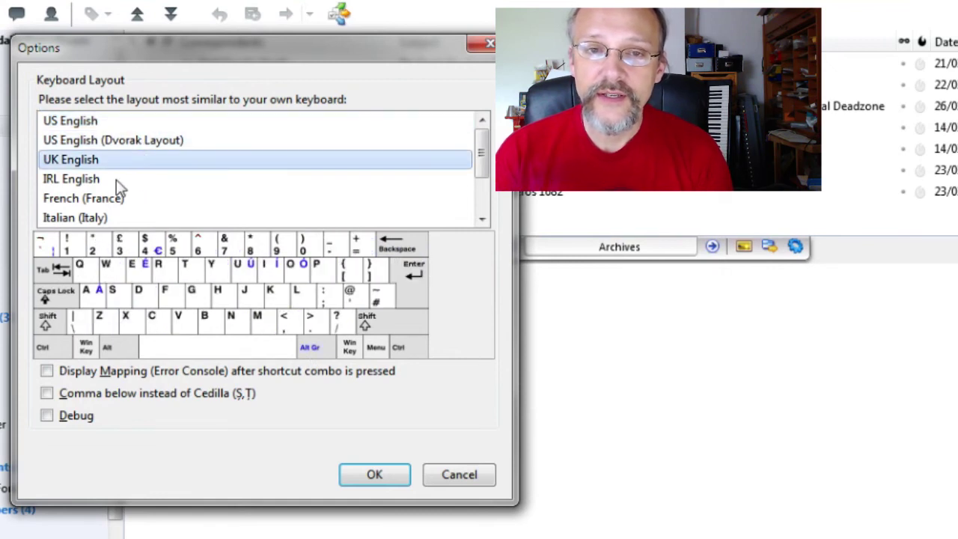
{"action": "left_click", "coordinate": [120, 184]}
{"action": "left_click", "coordinate": [359, 477]}
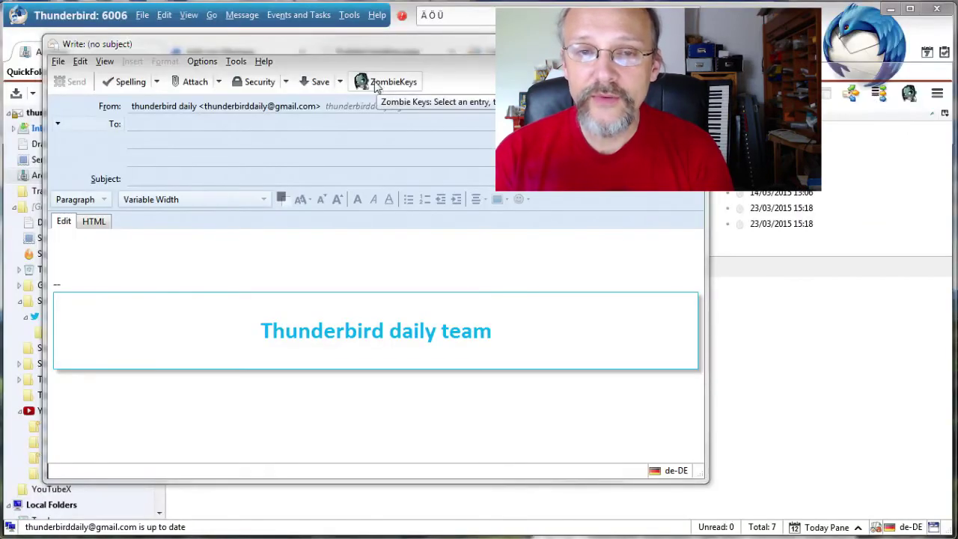
- Insert letters like ã, å, ø and ä at the body's start from ZombieKeys character sets
{"action": "left_click", "coordinate": [375, 82]}
{"action": "left_click", "coordinate": [312, 217]}
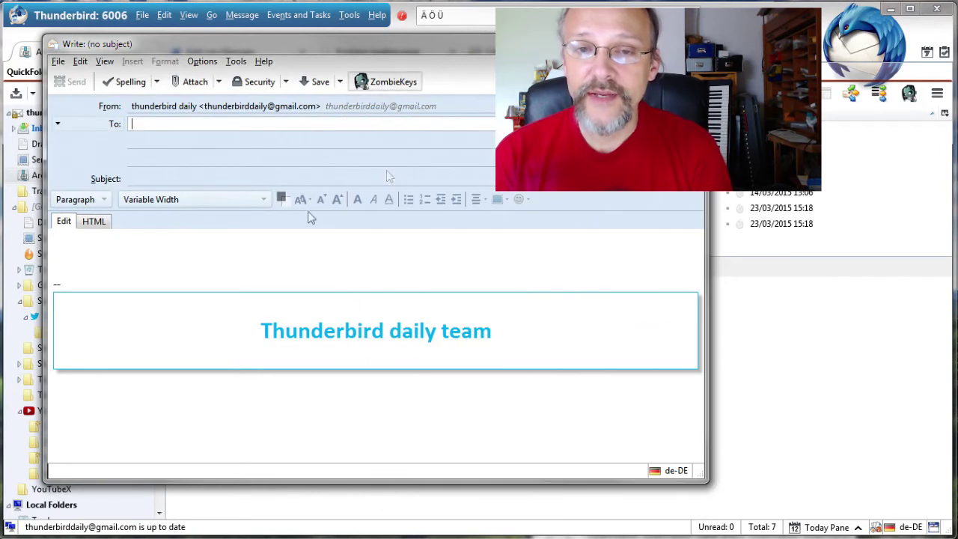
{"action": "left_click", "coordinate": [86, 255]}
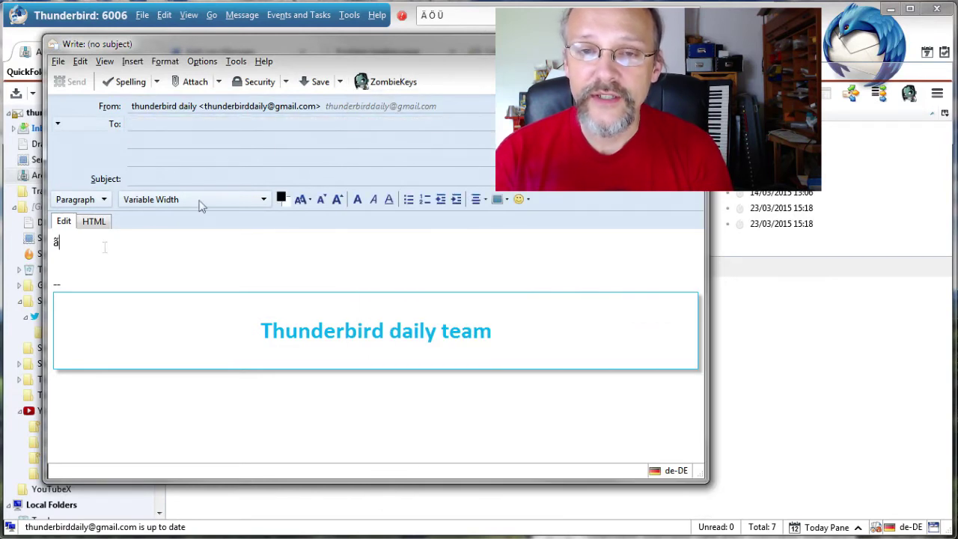
{"action": "left_click", "coordinate": [361, 82]}
{"action": "left_click", "coordinate": [401, 205]}
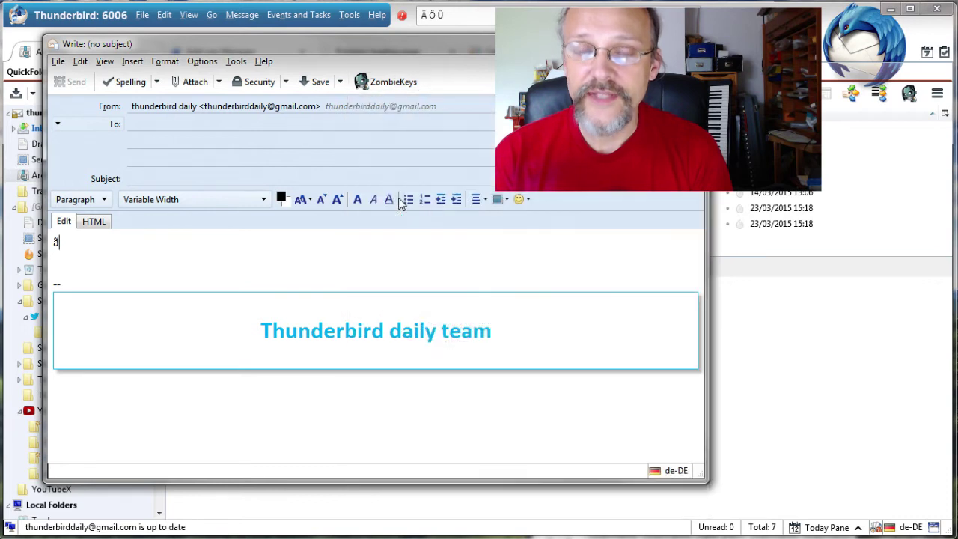
{"action": "left_click", "coordinate": [379, 84]}
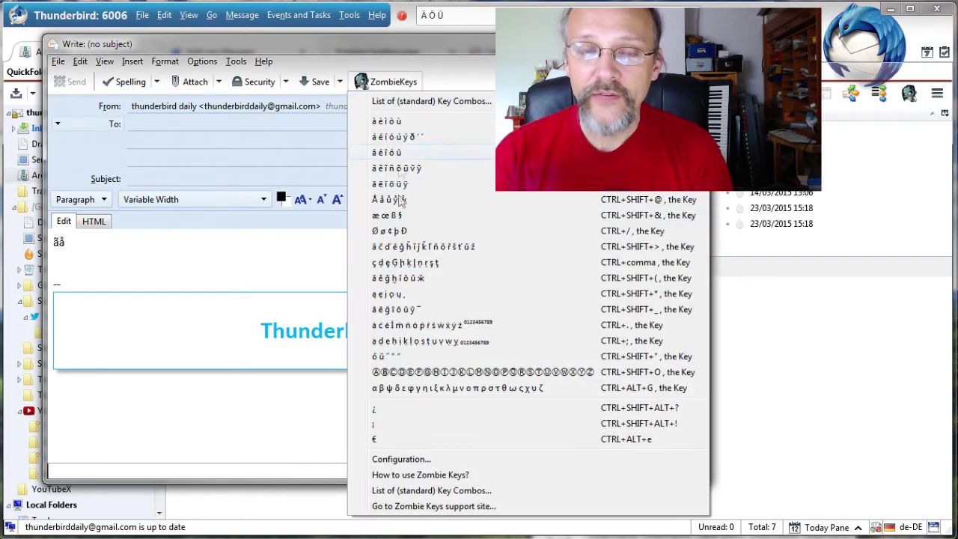
{"action": "left_click", "coordinate": [395, 234]}
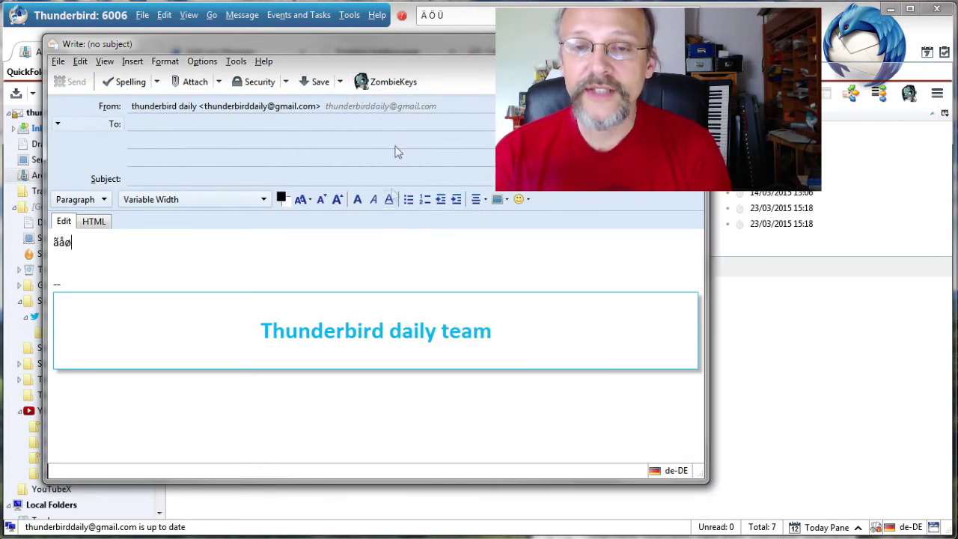
{"action": "left_click", "coordinate": [393, 81]}
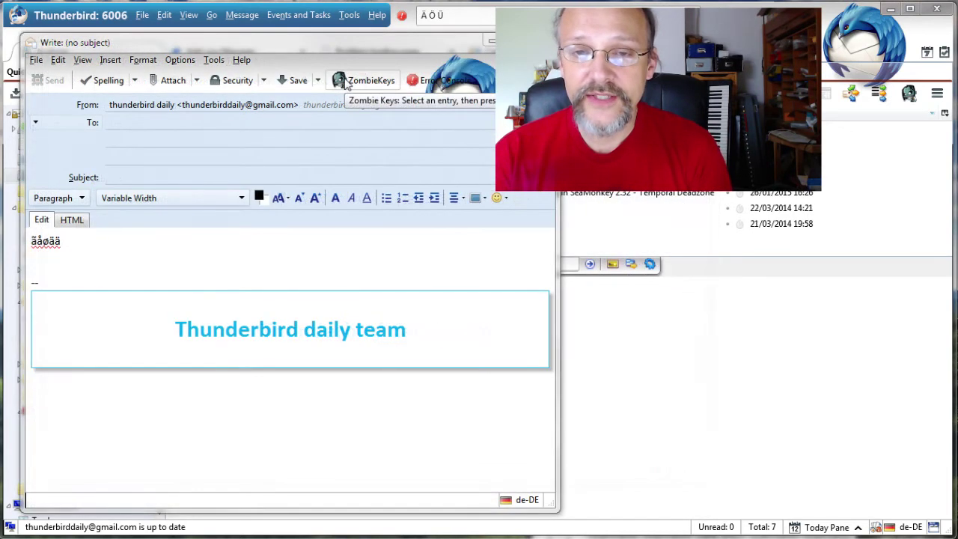
{"action": "left_click", "coordinate": [346, 84]}
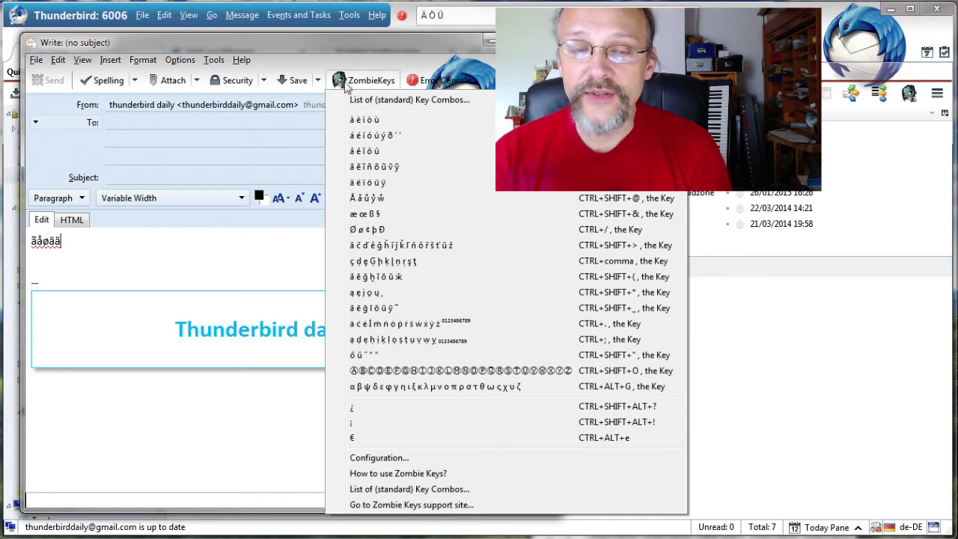
- Turn on Display Mapping (Error Console) in ZombieKeys Configuration
{"action": "left_click", "coordinate": [370, 458]}
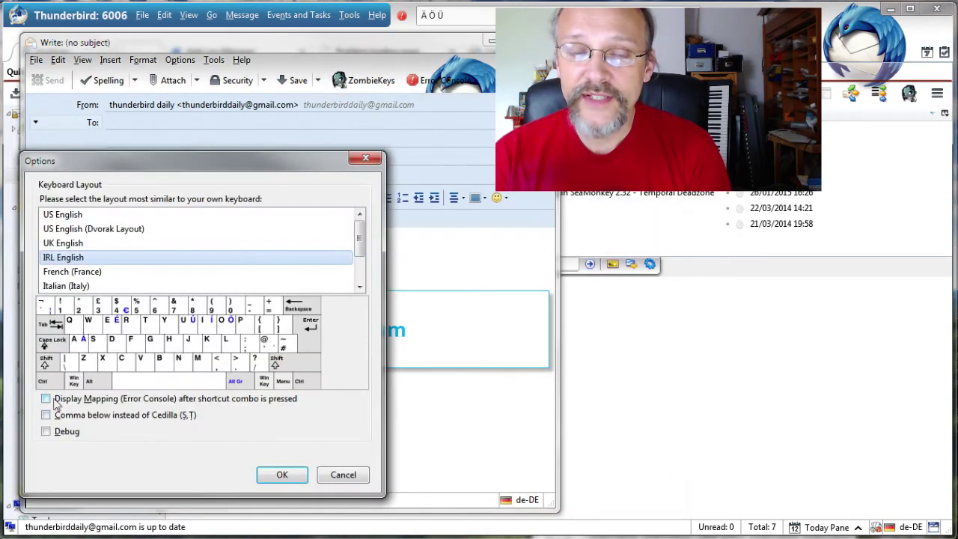
{"action": "left_click", "coordinate": [47, 399]}
{"action": "left_click", "coordinate": [277, 475]}
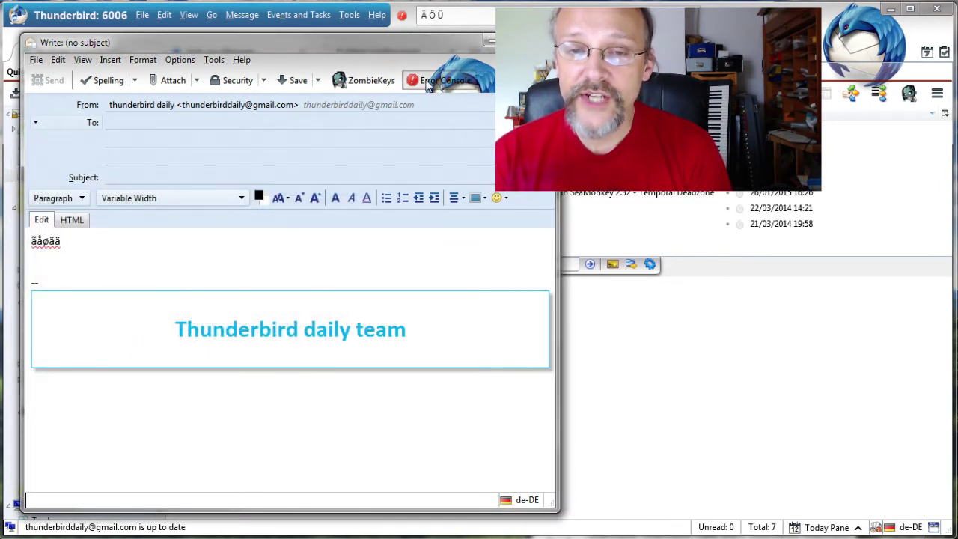
- Open the Error Console and activate the ZombieKeys tilde character set
{"action": "left_click", "coordinate": [65, 259]}
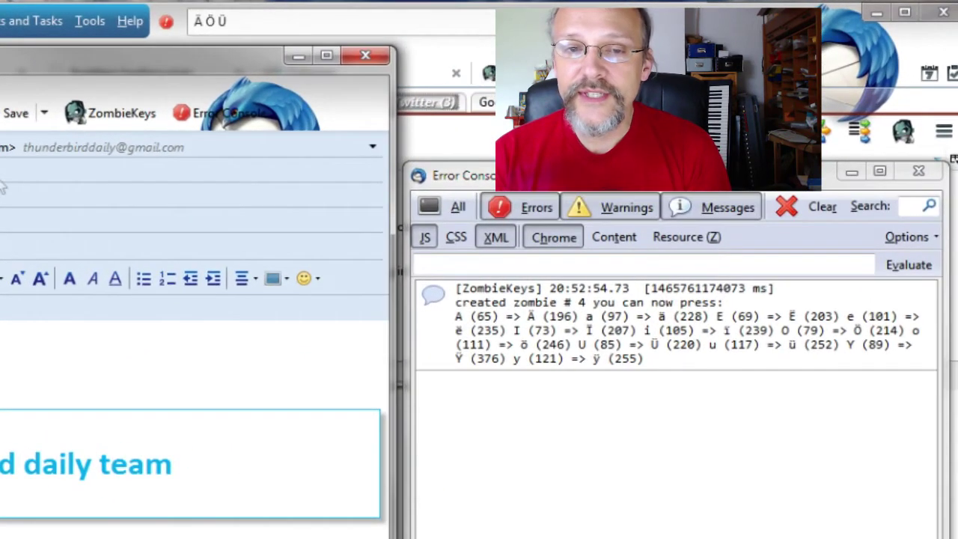
{"action": "left_click", "coordinate": [112, 113]}
{"action": "left_click", "coordinate": [121, 247]}
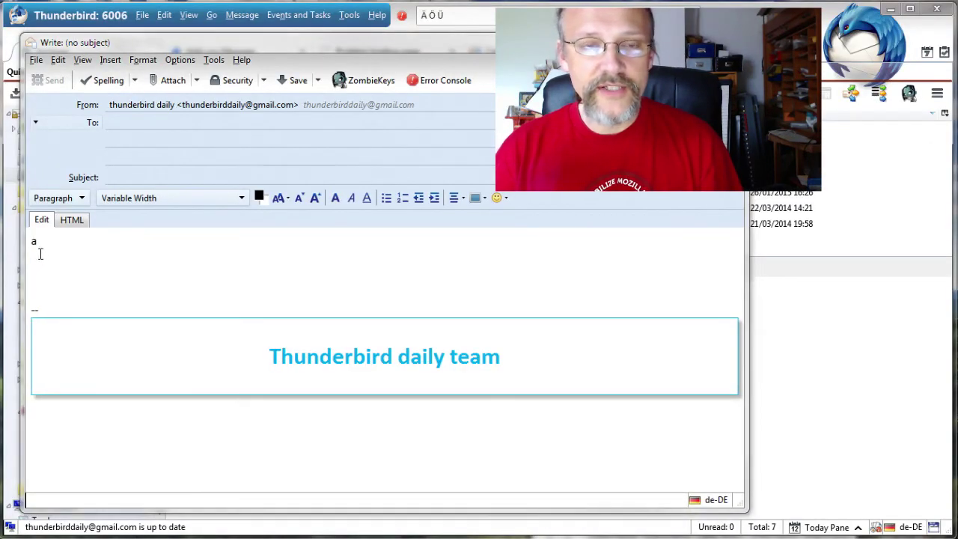
- Type 'aǎǎǎ' on the empty second line, removing a stray 's'
{"action": "left_click", "coordinate": [44, 259]}
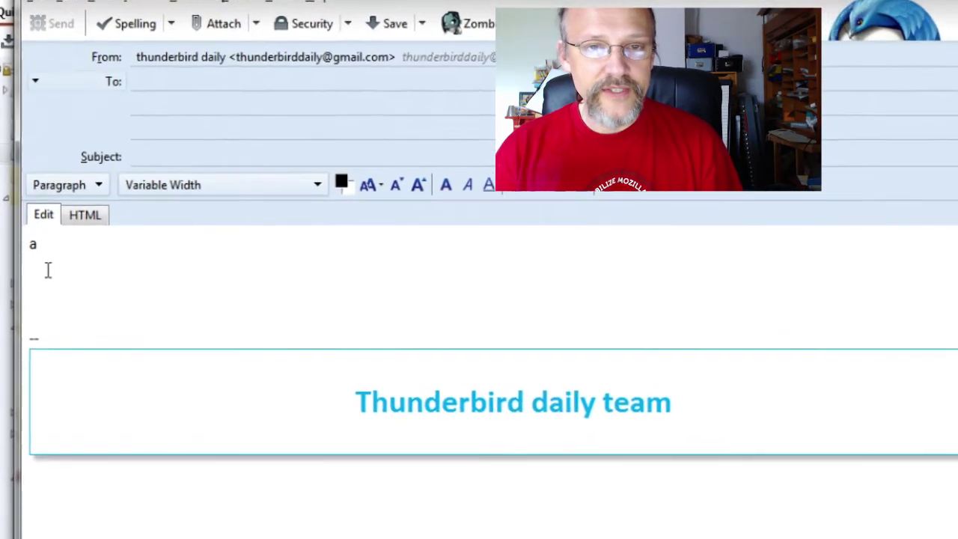
{"action": "type", "text": "aǎs"}
{"action": "key", "text": "BackSpace"}
{"action": "type", "text": "ǎ"}
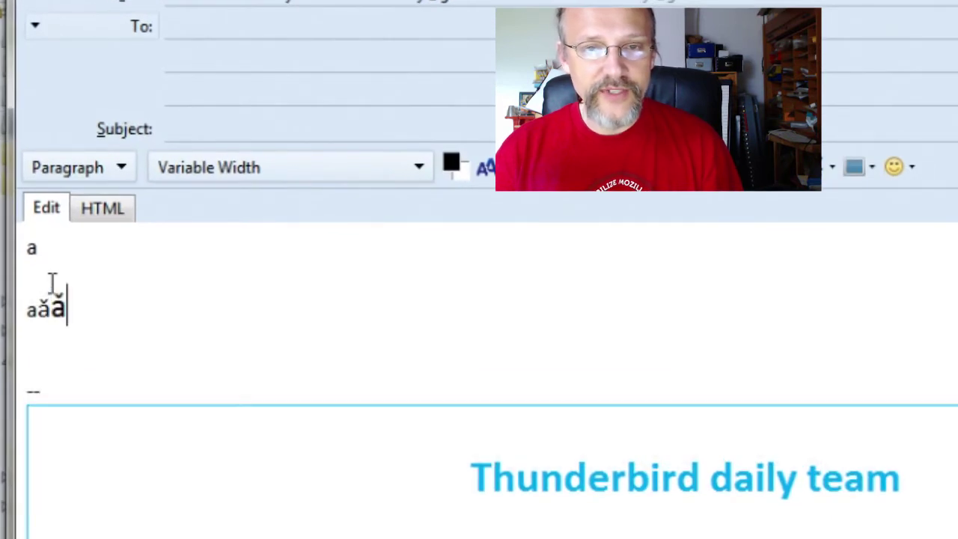
{"action": "type", "text": "ǎ"}
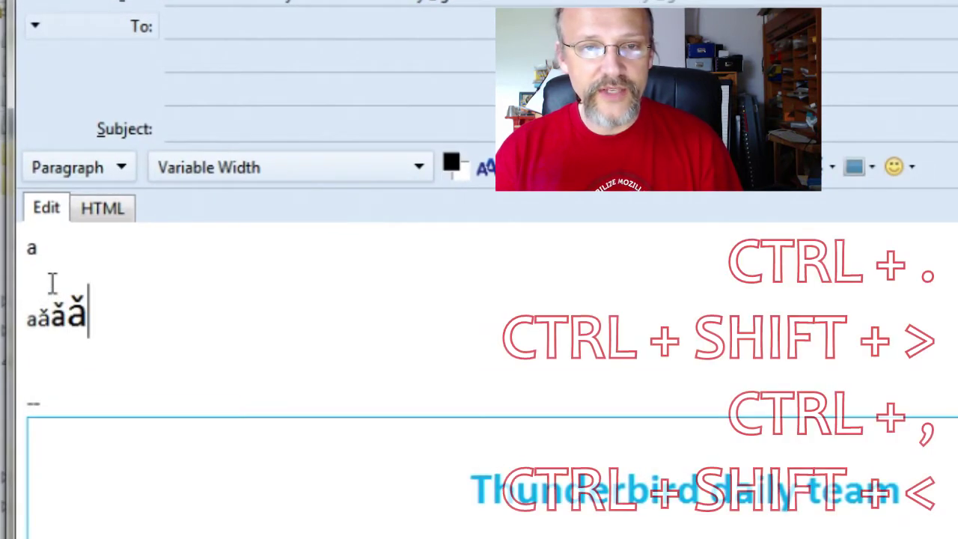
- On a new line type 'oǎ' followed by caron letters ǒ and ǑǑ
{"action": "key", "text": "Return"}
{"action": "type", "text": "o"}
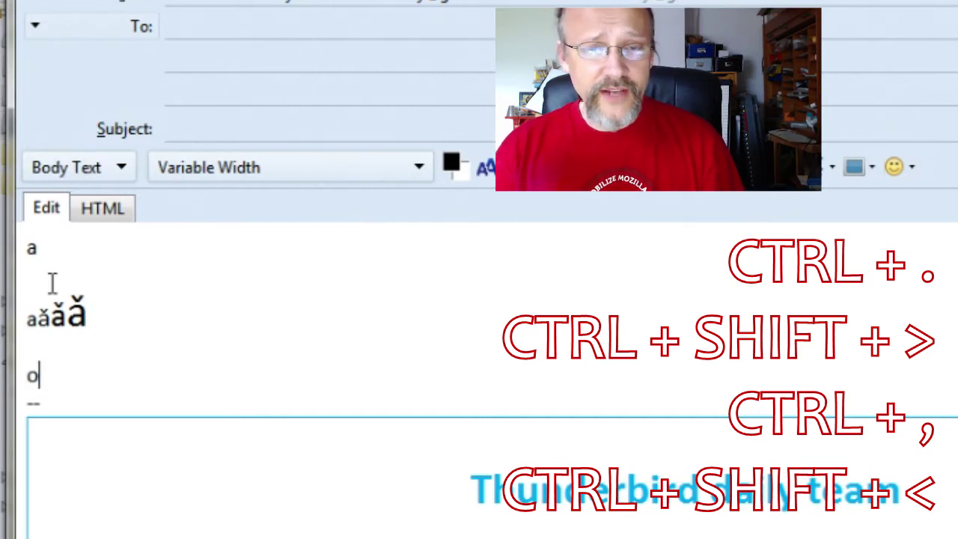
{"action": "type", "text": "ǎ"}
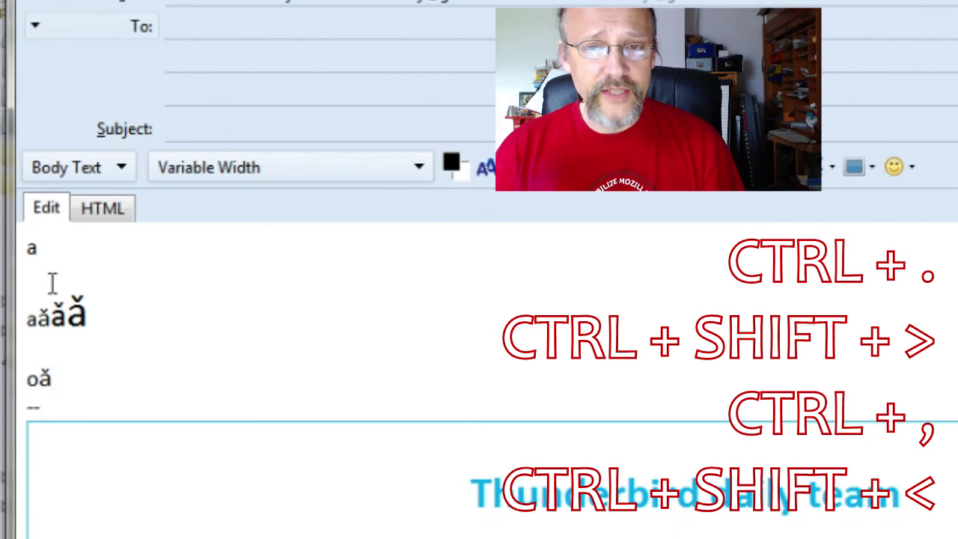
{"action": "key", "text": "ctrl+shift+period"}
{"action": "type", "text": "ǒǒ"}
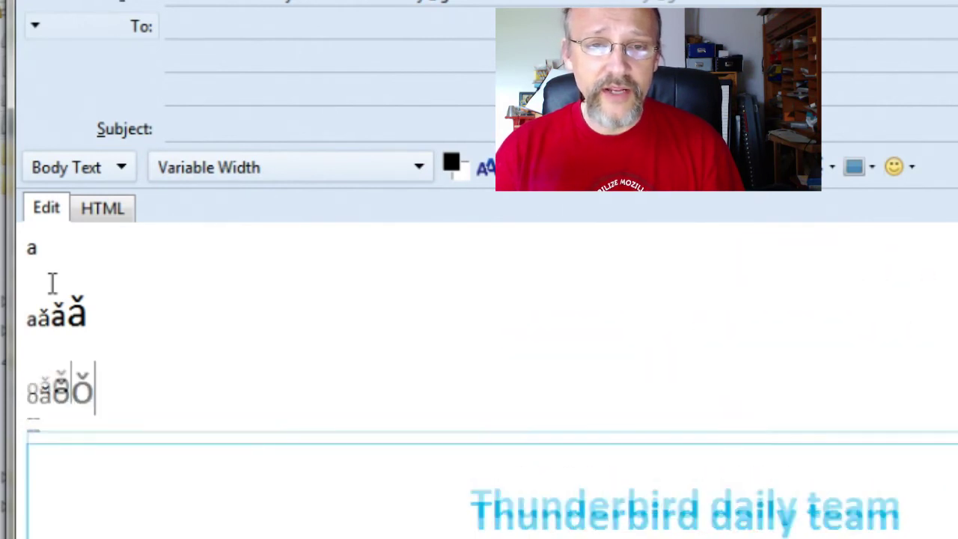
{"action": "key", "text": "ctrl+shift+period"}
{"action": "type", "text": "ǑǑǑ"}
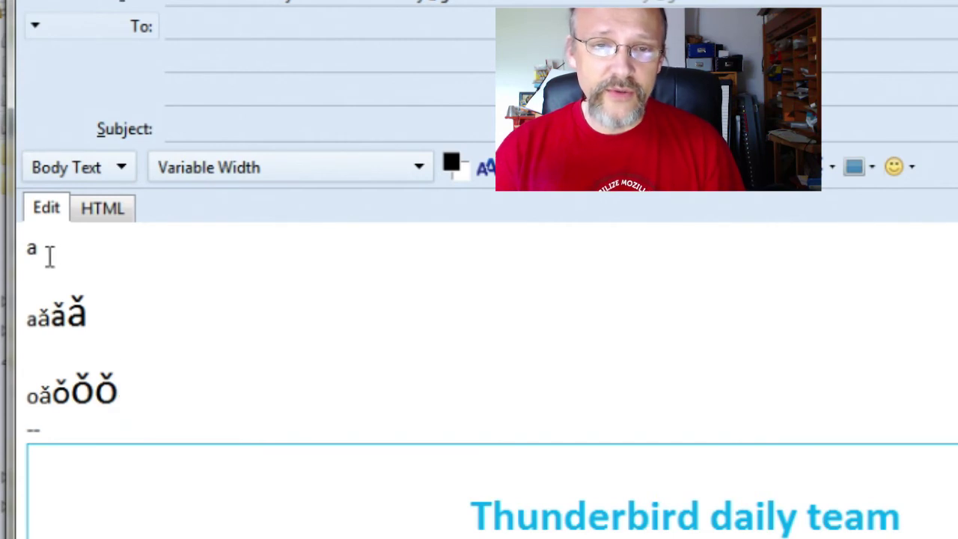